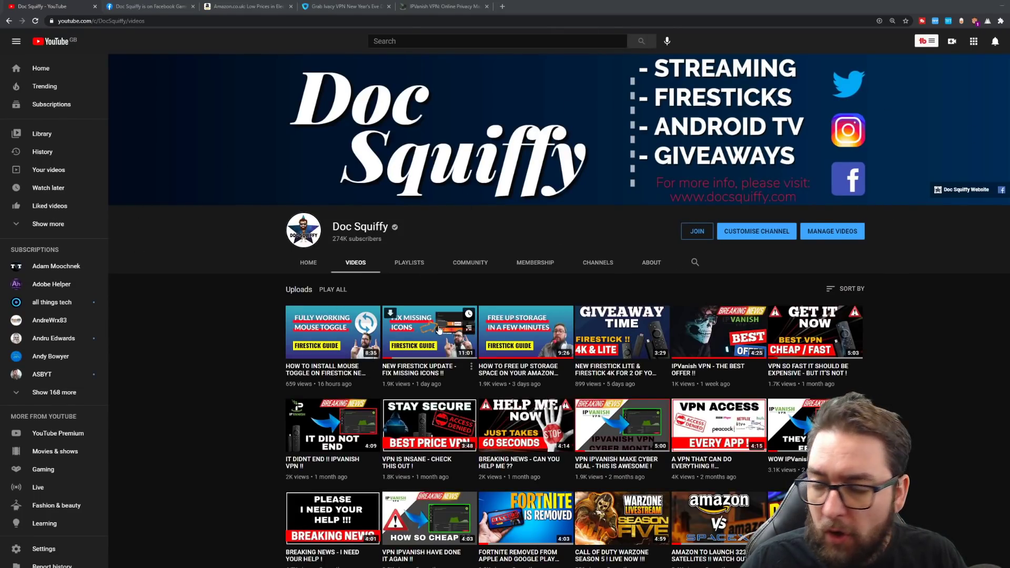
Step: Switch to the neighbouring browser tab with the channel's Facebook Gaming page
mouse_move(538, 324)
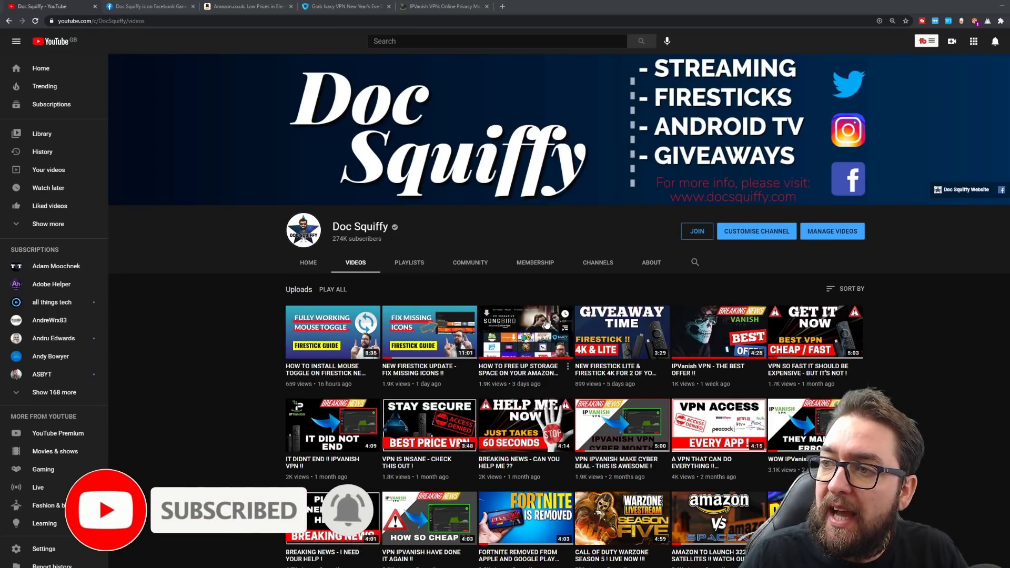
click(167, 6)
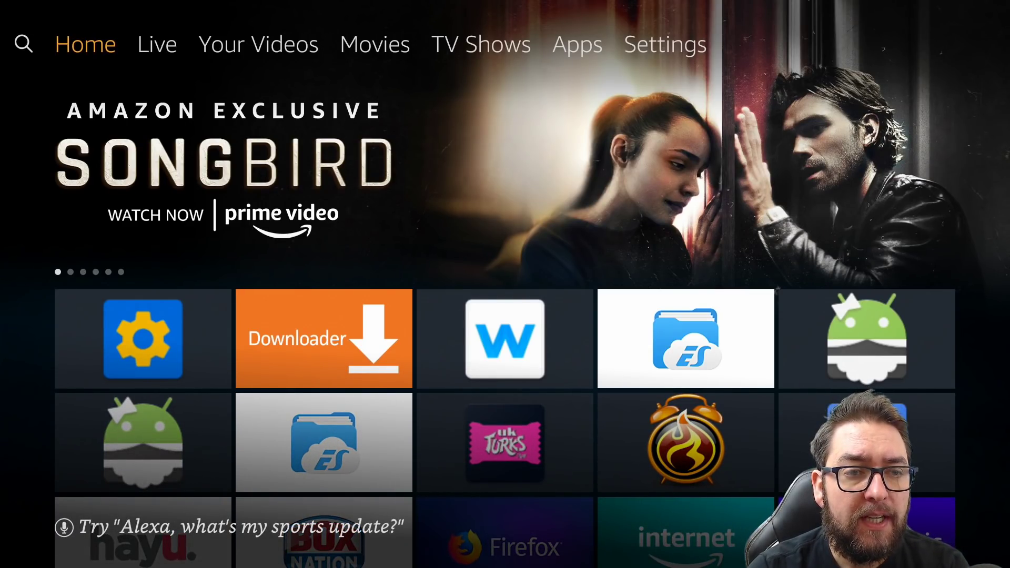
Step: Go from the Home screen's top menu to Settings and open Preferences
key(Right)
key(Right)
key(Right)
key(Right)
key(Right)
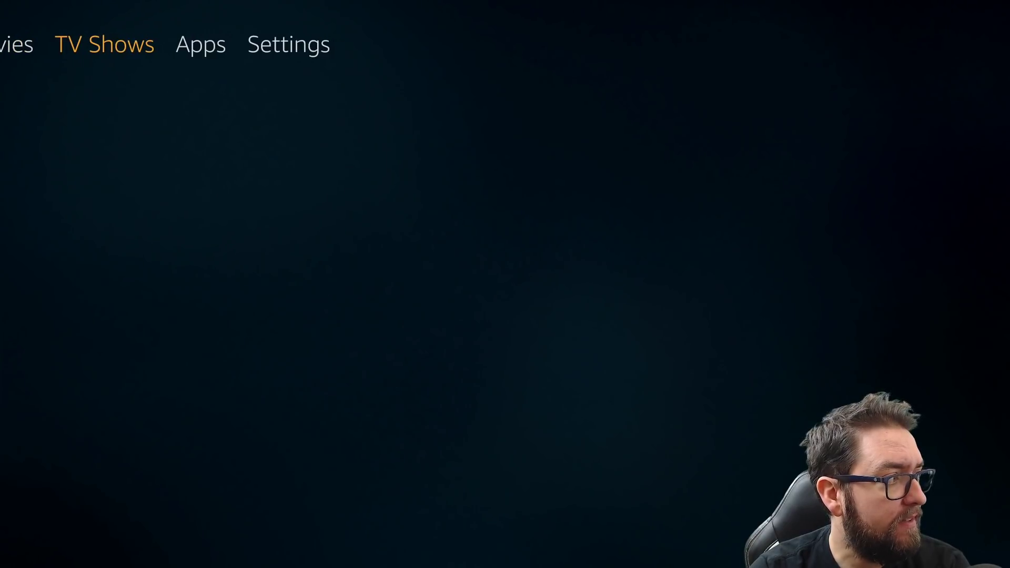
key(Right)
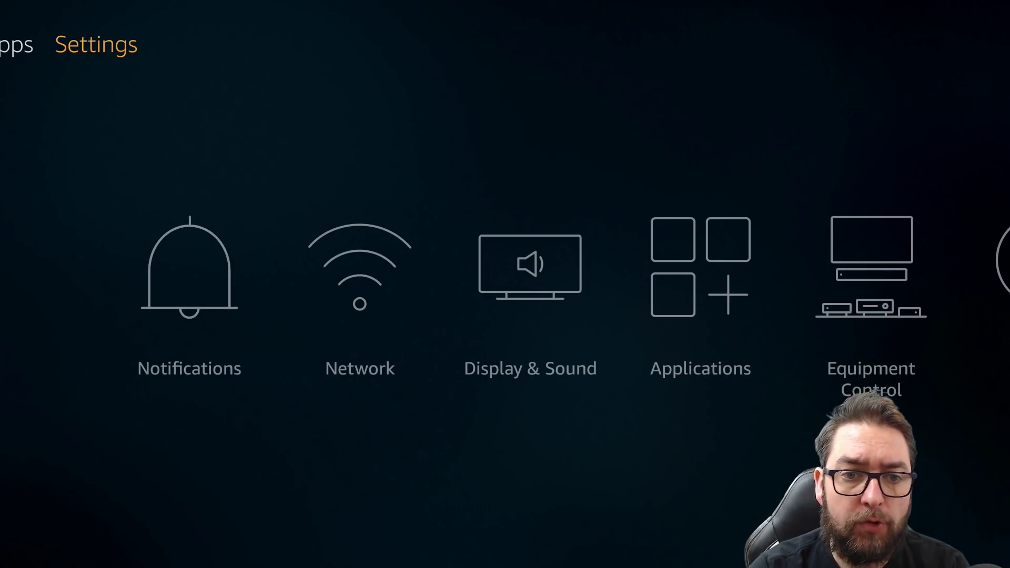
key(Down)
key(Right)
key(Right)
key(Right)
key(Right)
key(Right)
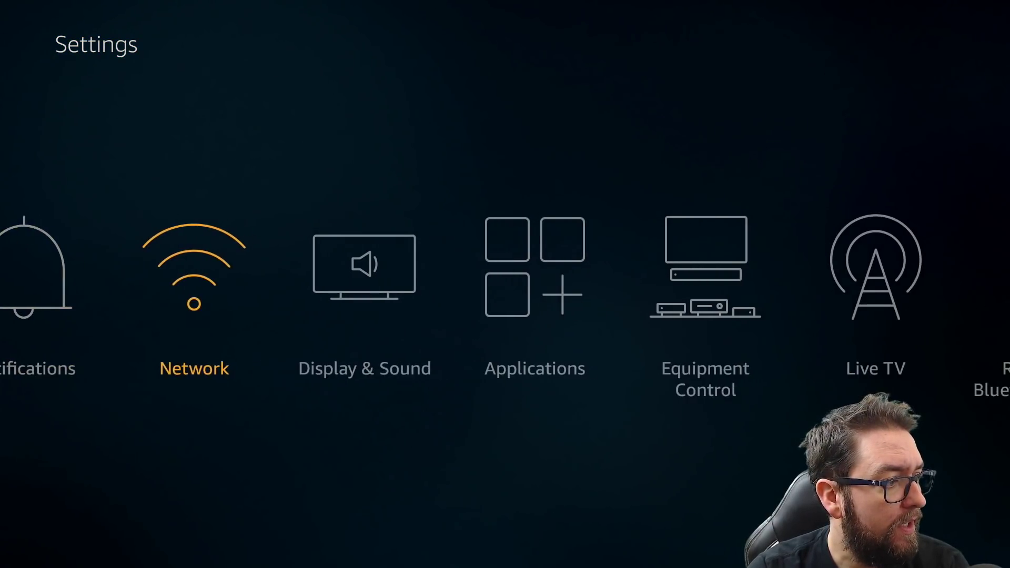
key(Right)
key(Right)
key(Right)
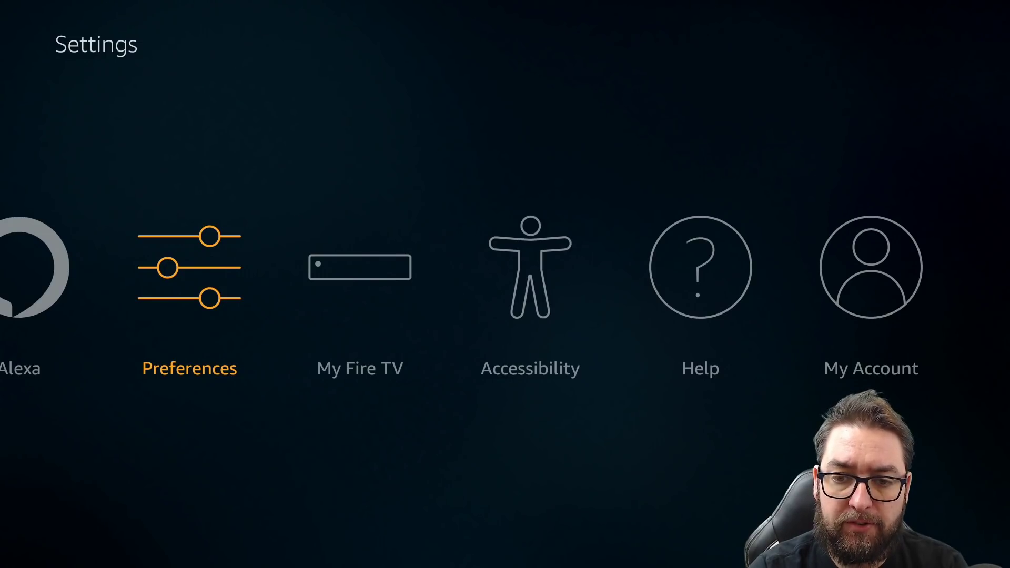
key(Return)
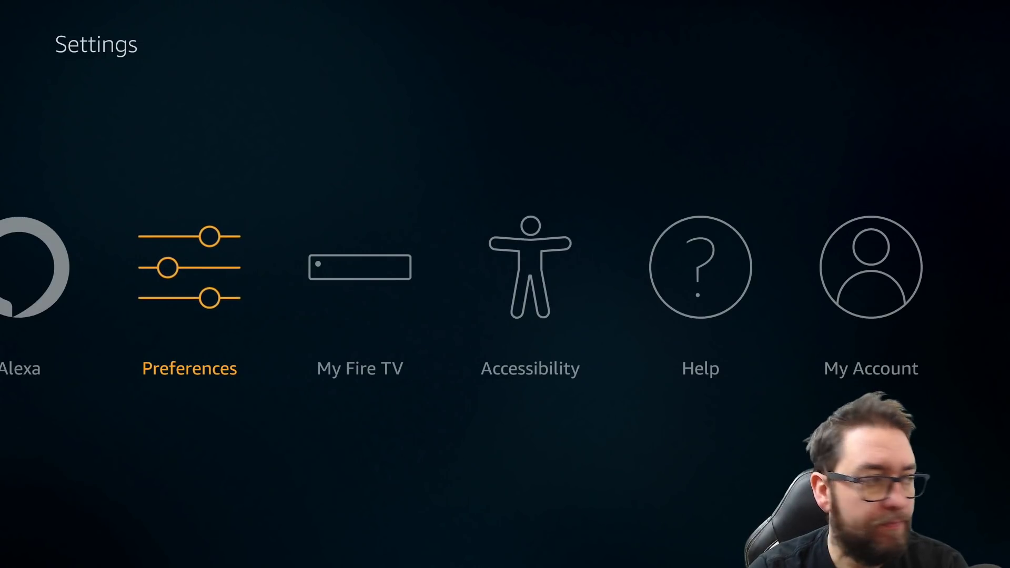
key(Down)
key(Down)
key(Down)
key(Down)
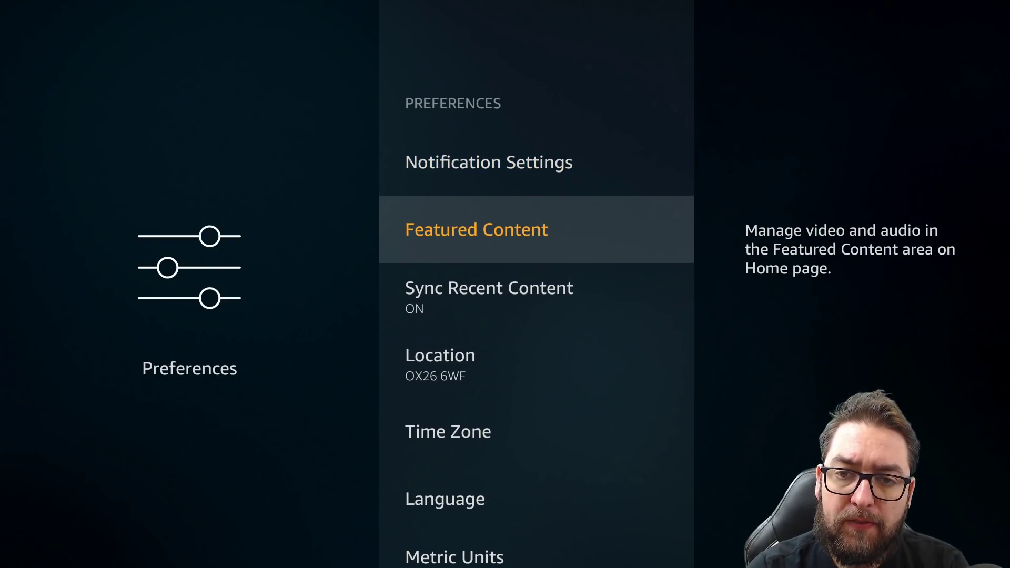
key(Return)
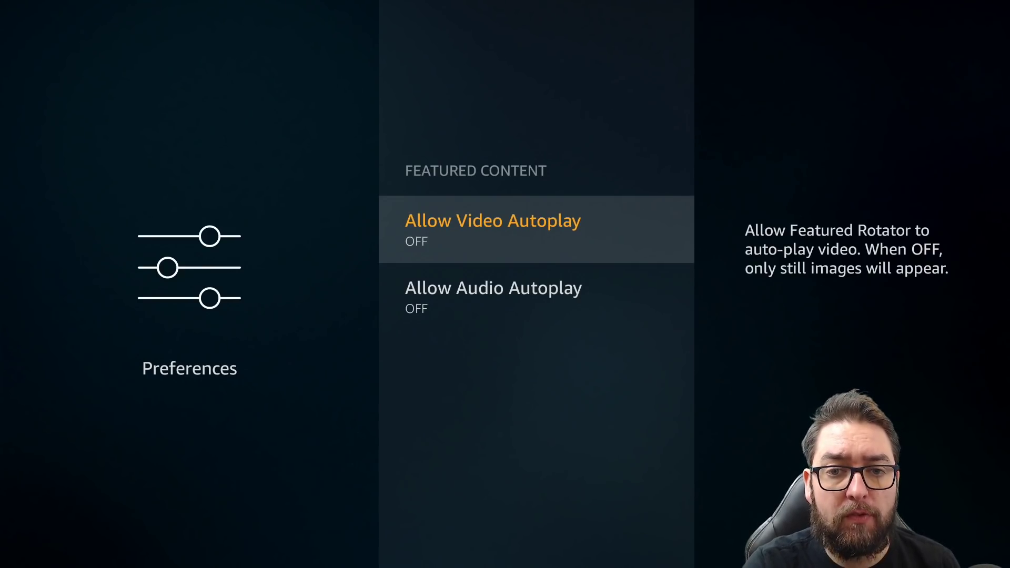
key(Escape)
key(Up)
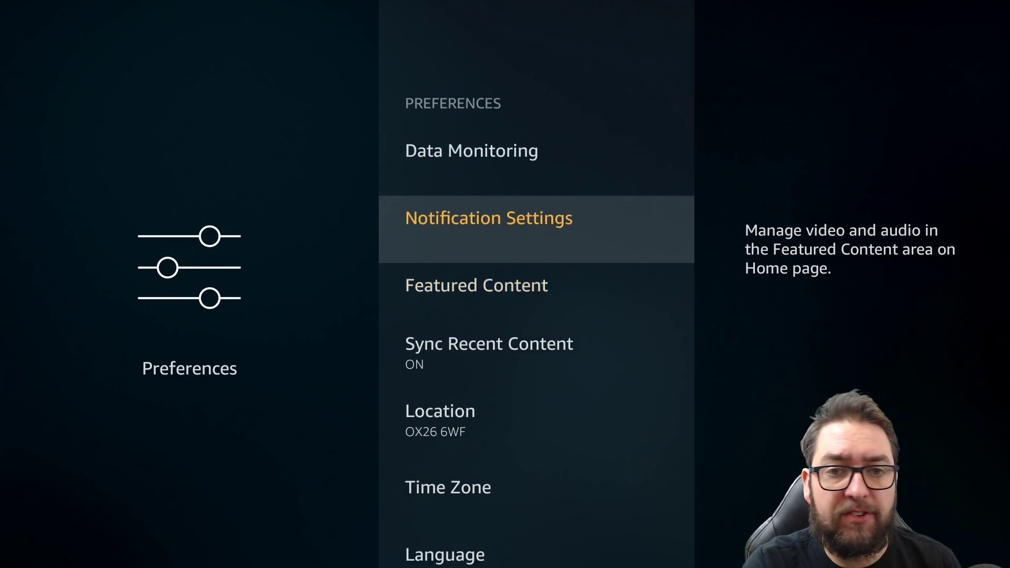
key(Return)
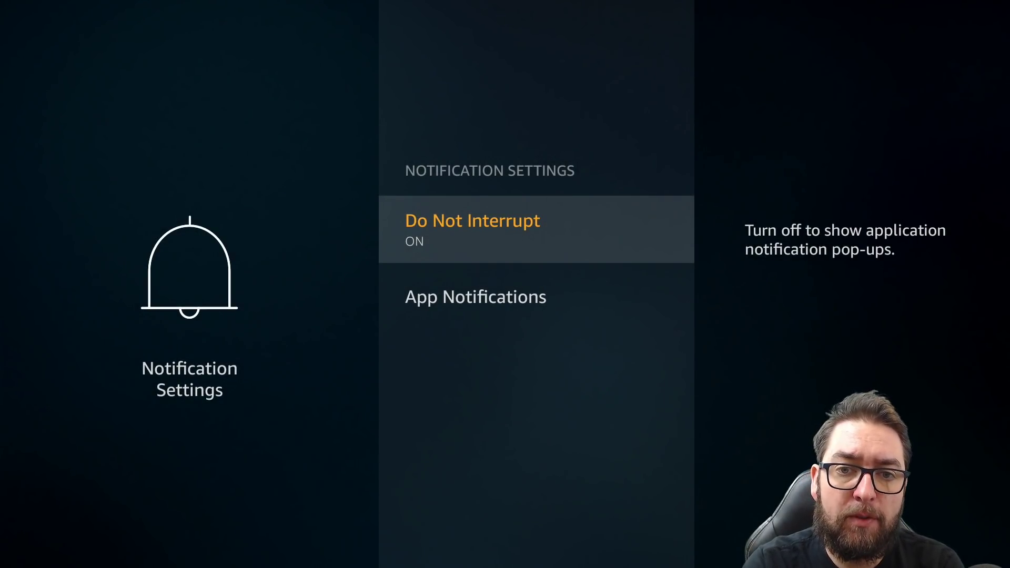
key(Down)
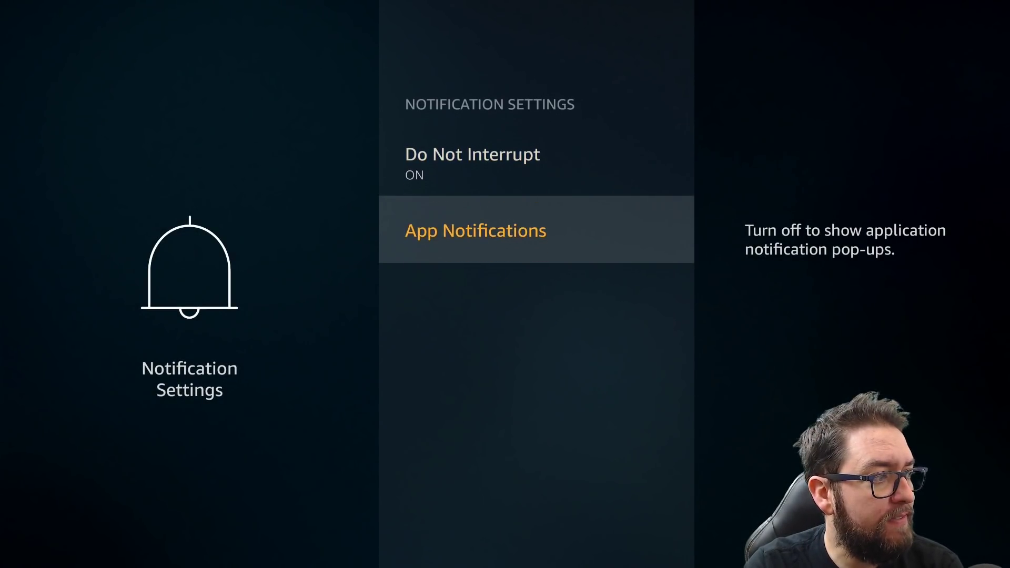
key(Return)
key(Escape)
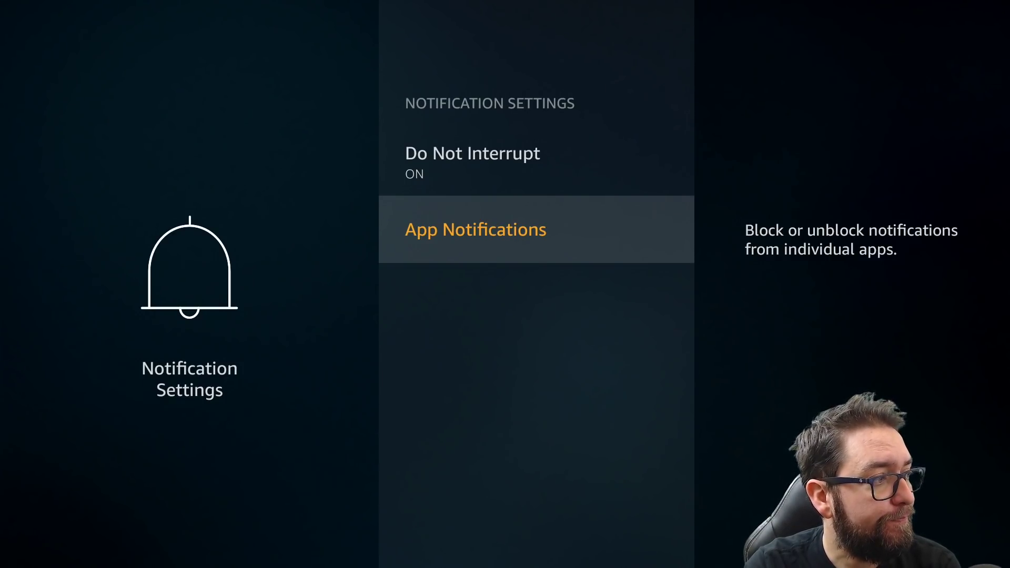
key(Escape)
key(Up)
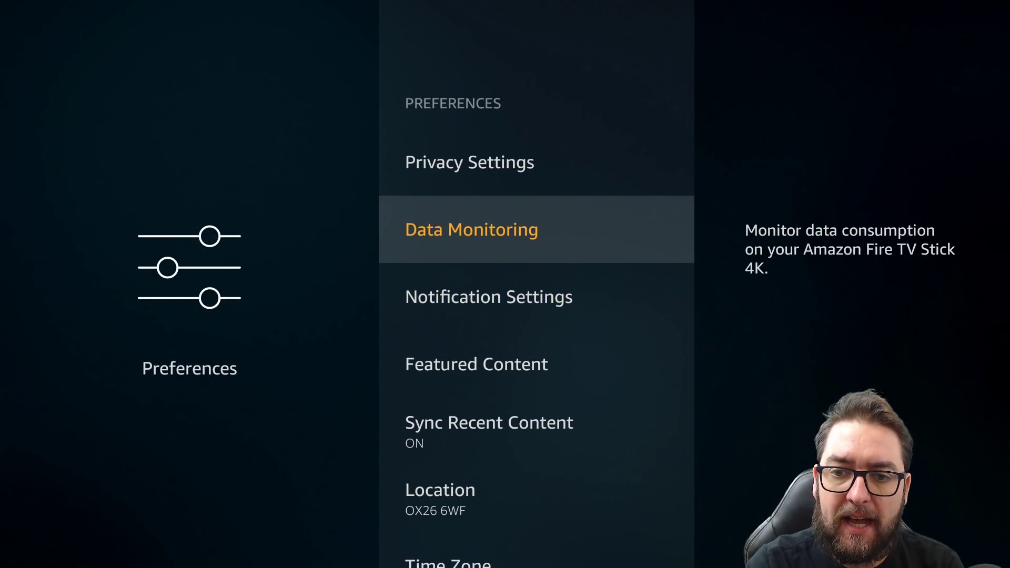
key(Return)
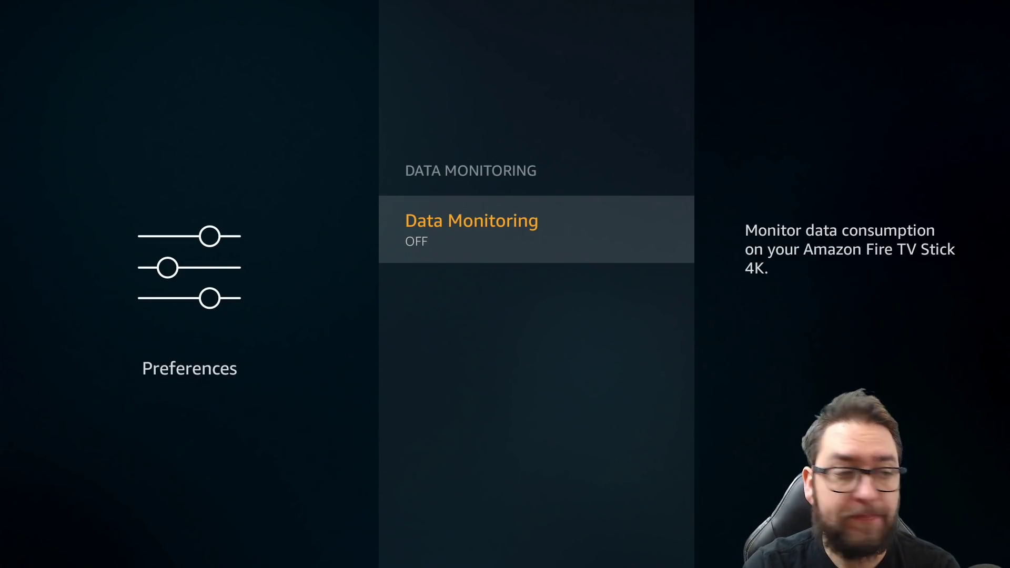
key(Escape)
key(Up)
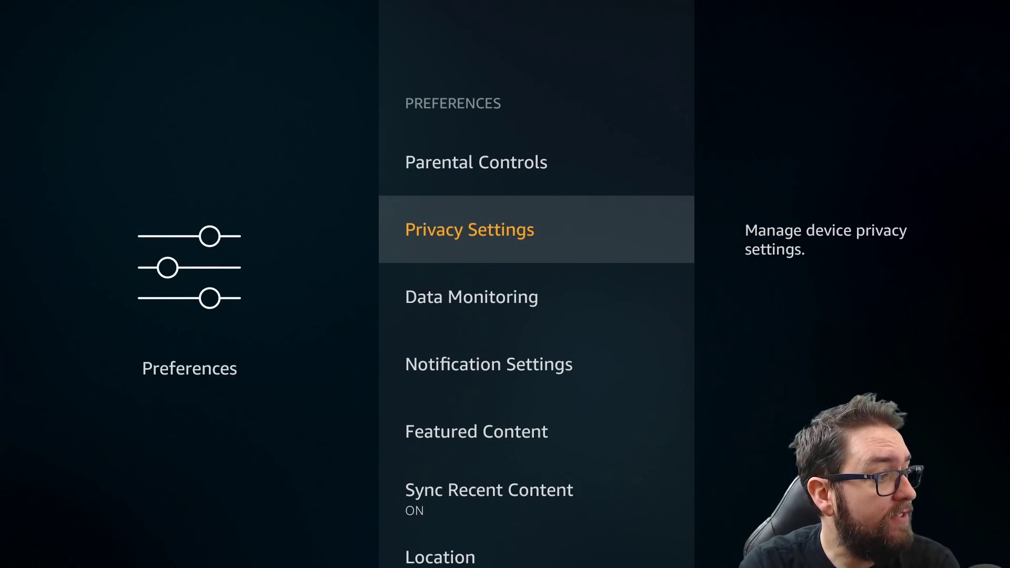
key(Return)
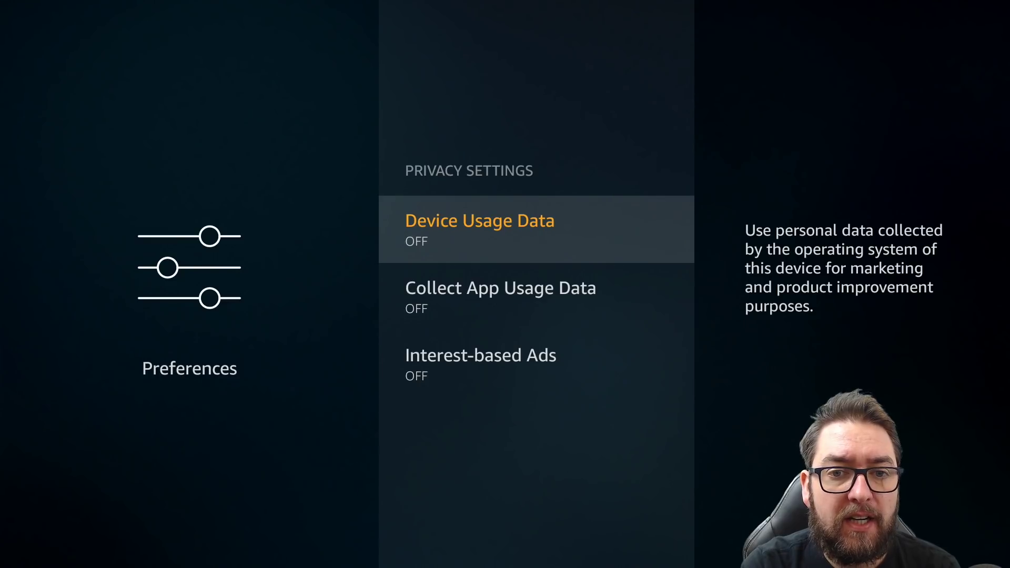
key(Down)
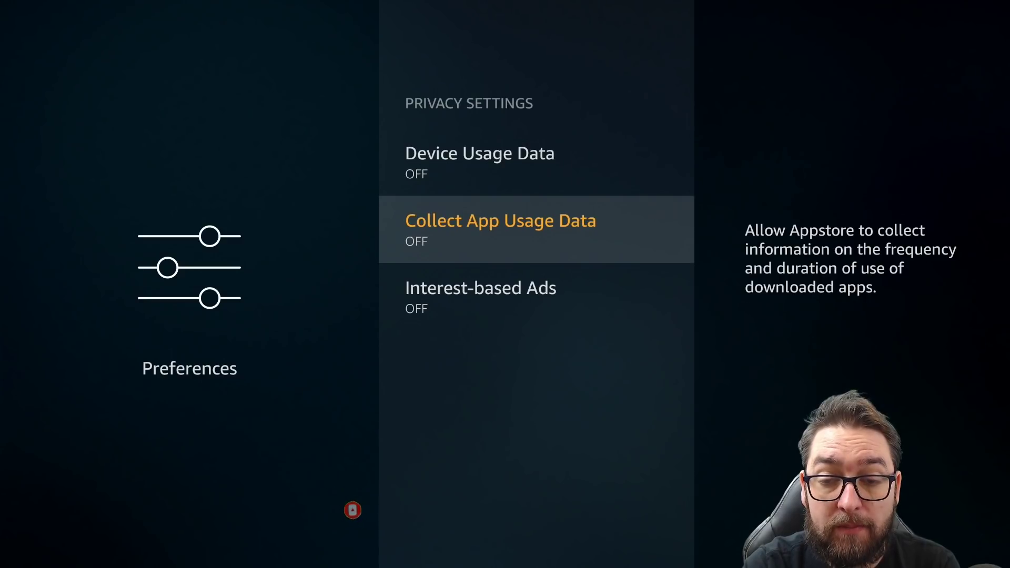
key(Down)
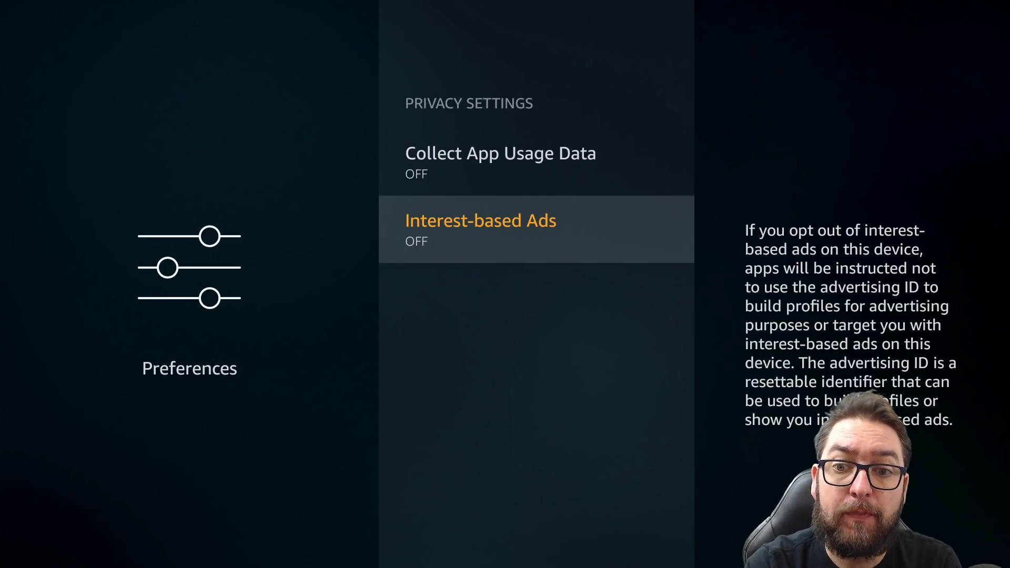
key(Up)
key(Up)
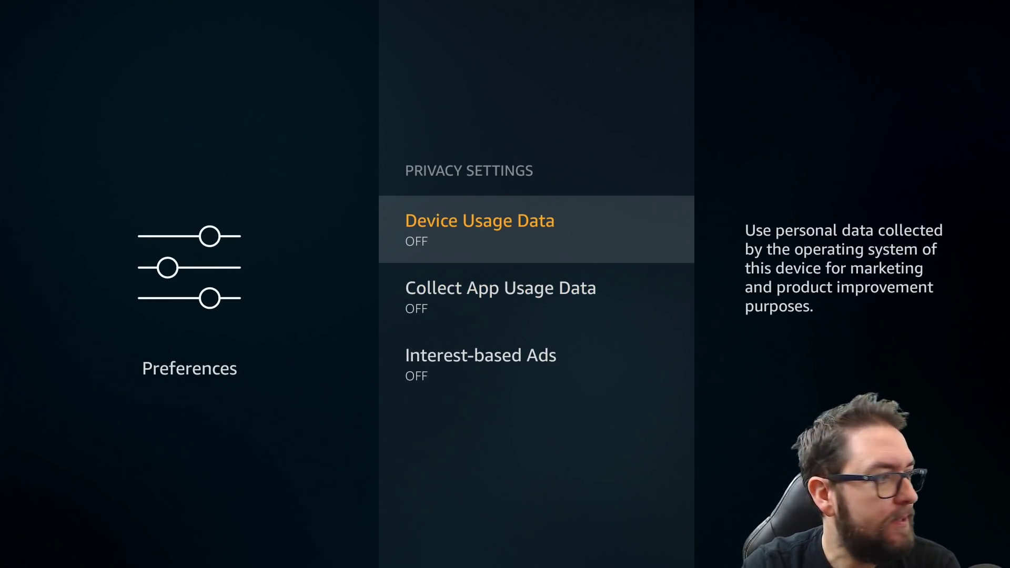
key(Escape)
key(Up)
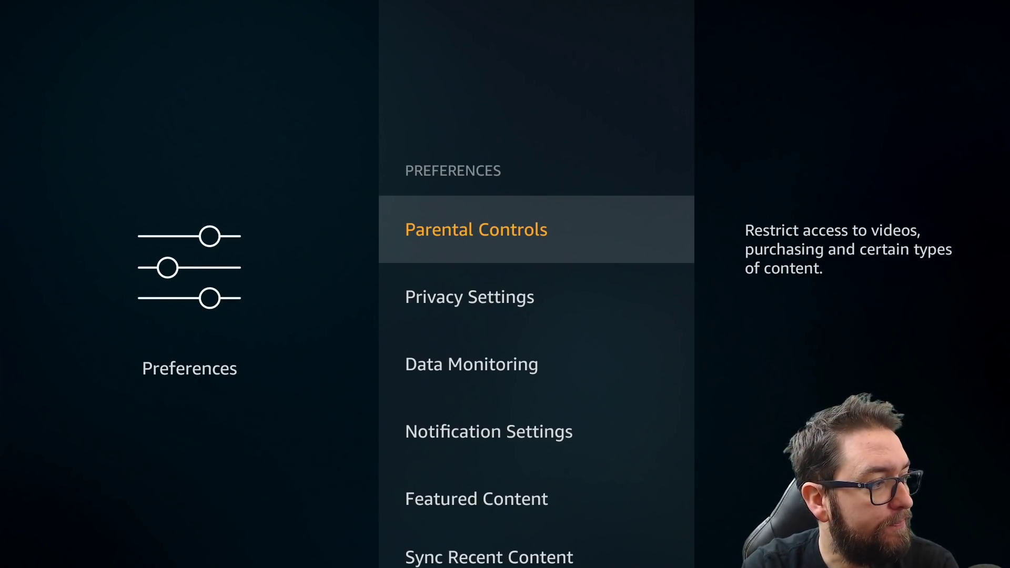
Step: Return to the Fire TV Home screen using the remote's Home button
key(Home)
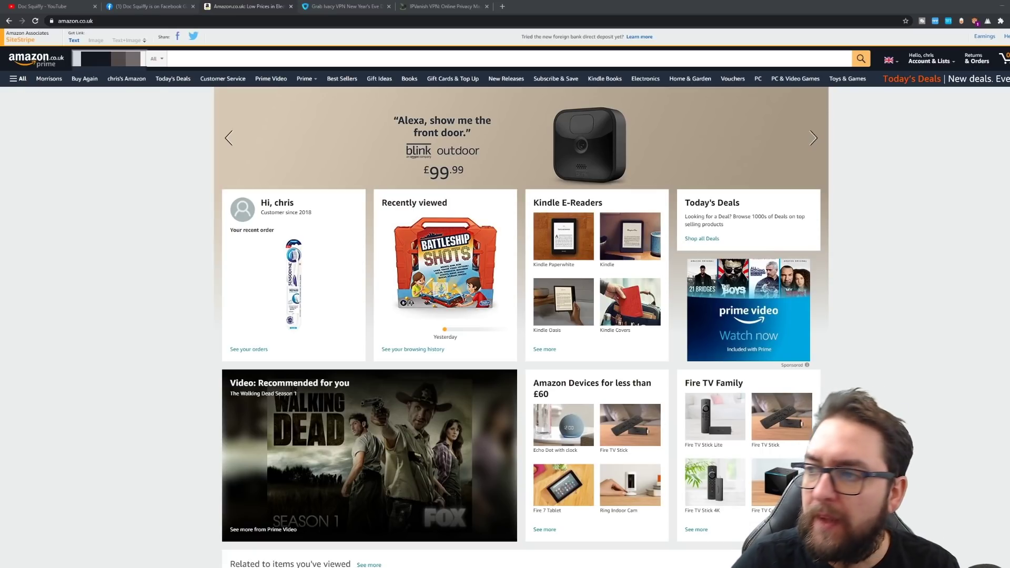
Step: Open Manage Your Content and Devices from the Account & Lists menu
mouse_move(931, 59)
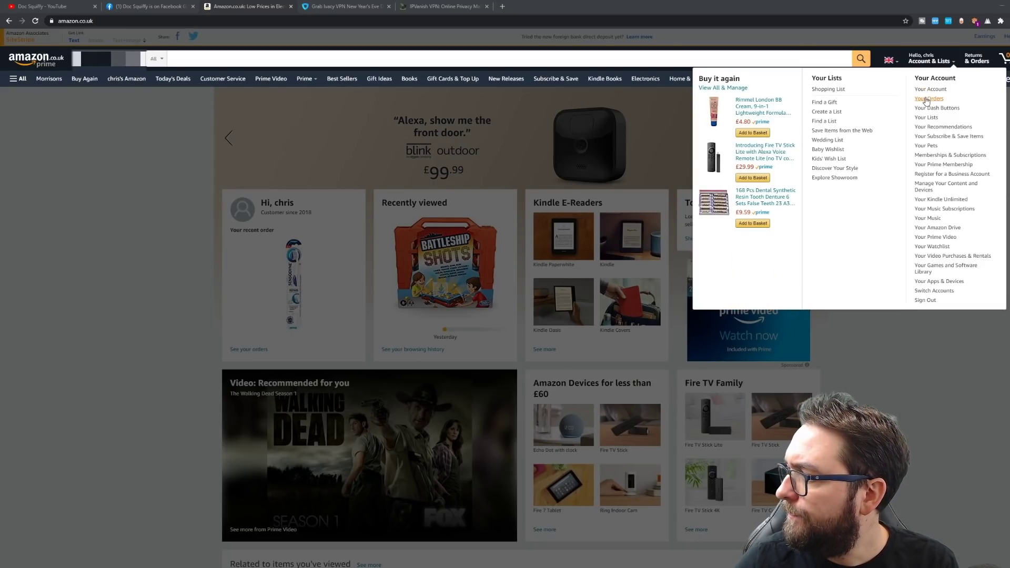
click(930, 190)
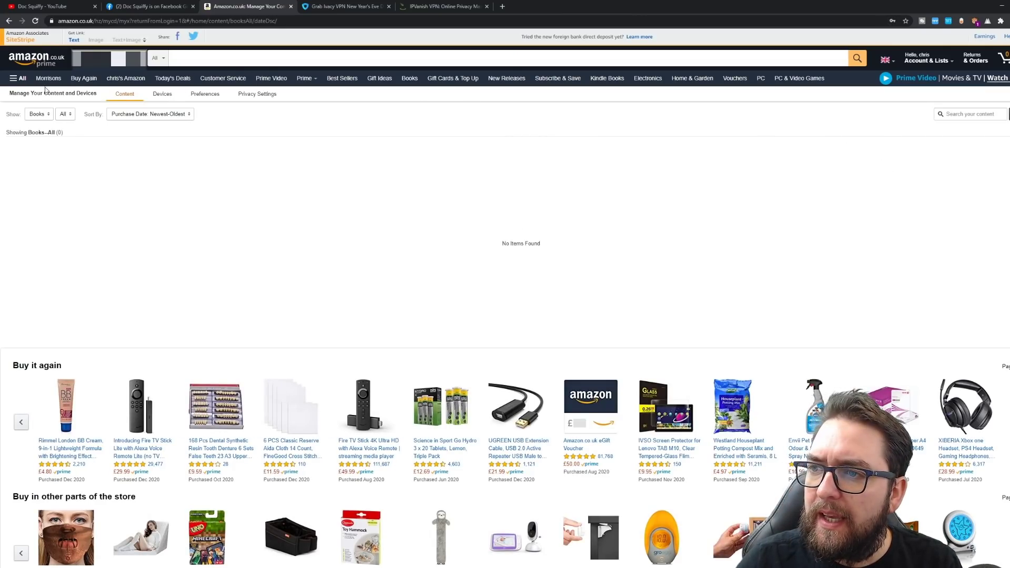
Step: Show the Devices tab and expand the Fire TV group to list its five devices
click(157, 95)
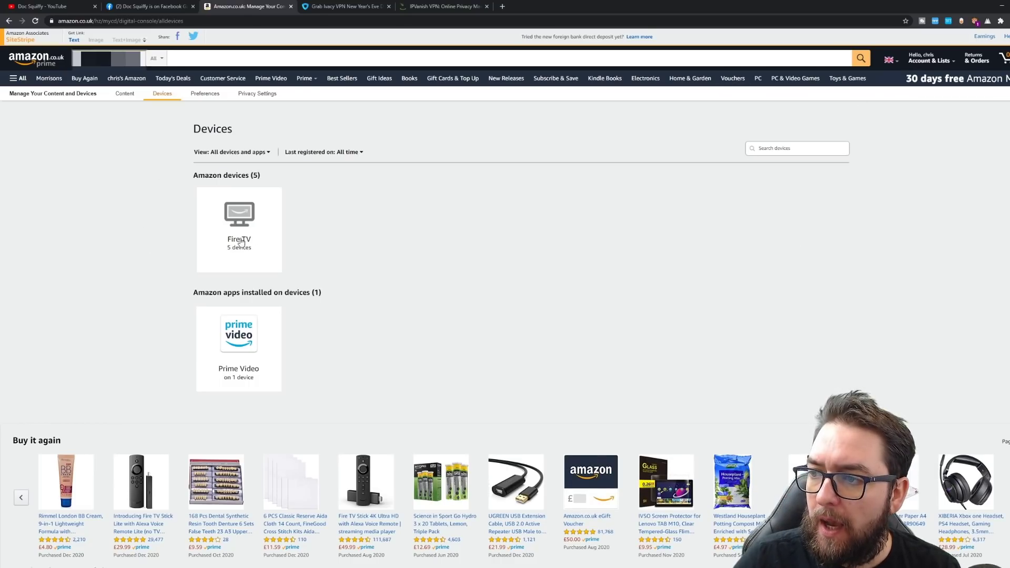
click(239, 223)
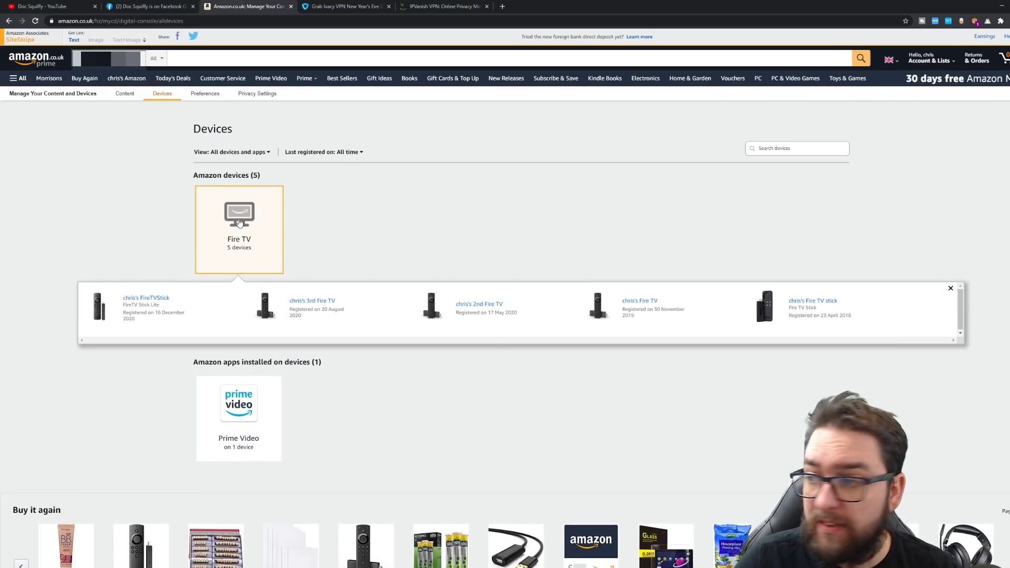